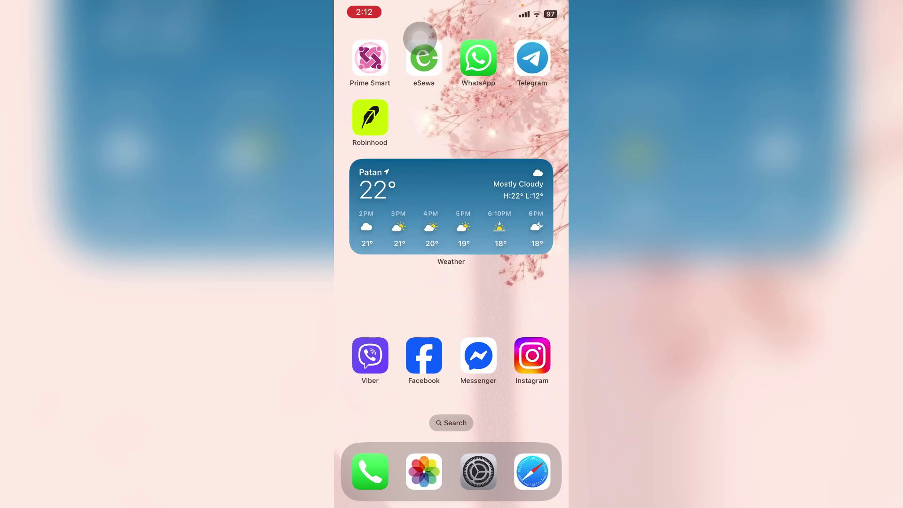
- Set Robinhood to 'Don't Require Face ID' from its Home Screen quick actions
left_click(370, 117)
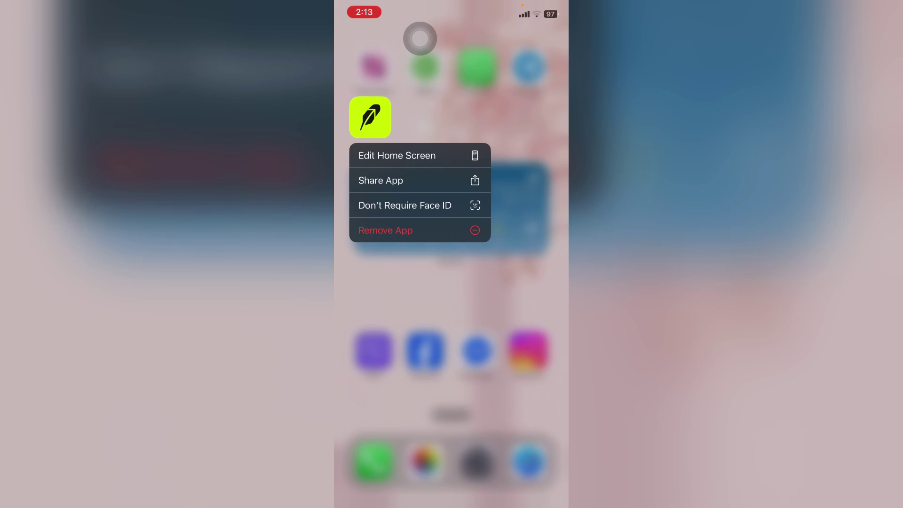
left_click(404, 205)
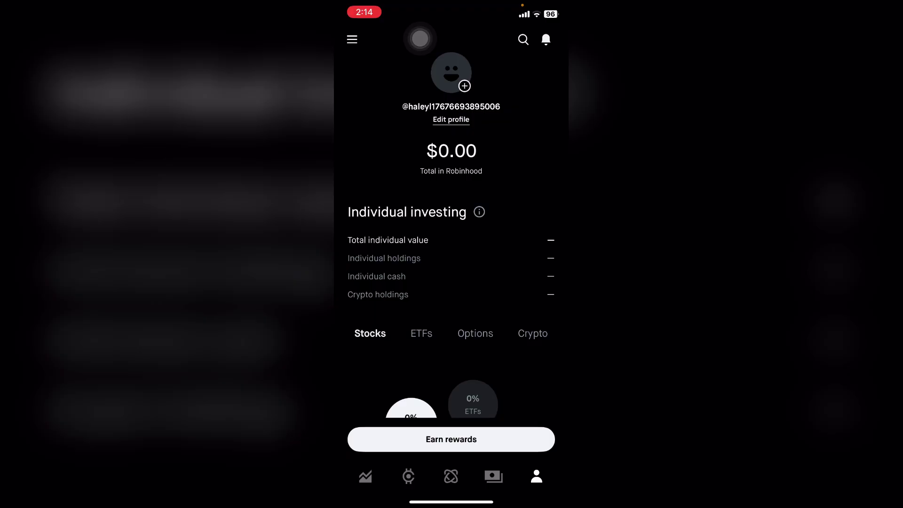
- Switch from the Robinhood profile page to the Investing tab
left_click(366, 476)
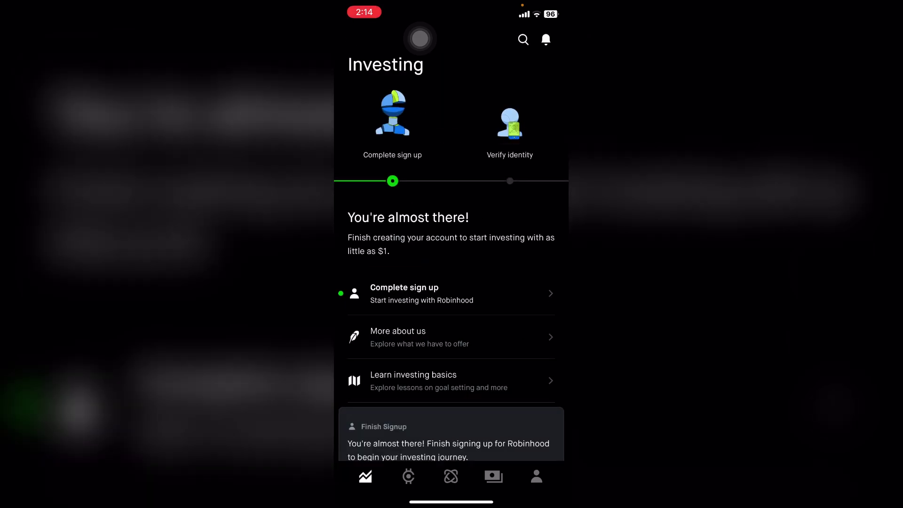